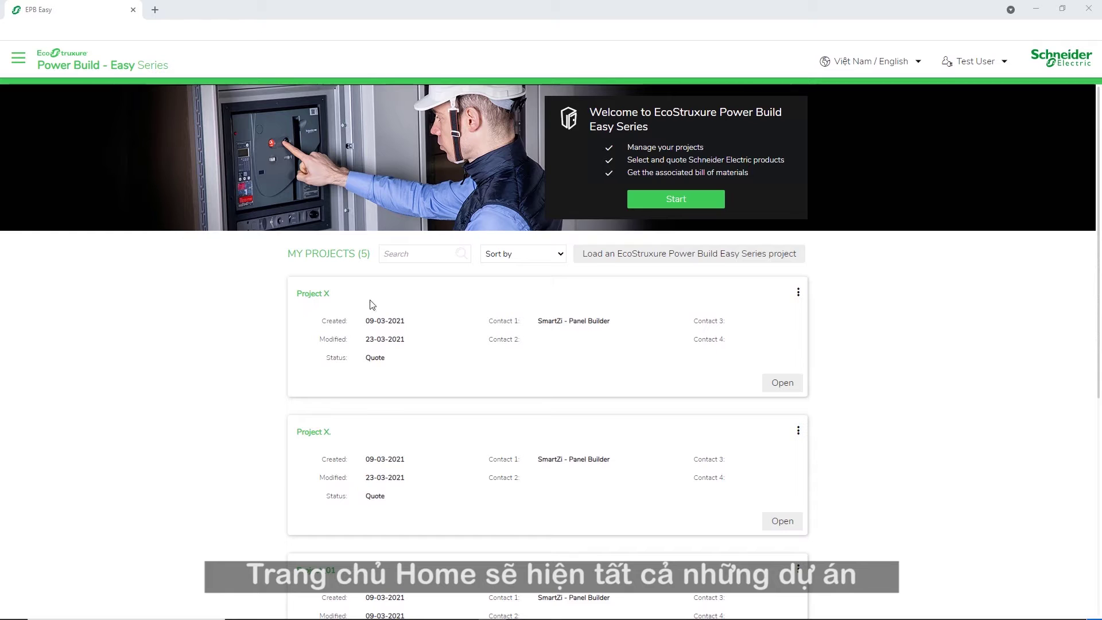
Step: Open Project X and start designing Switchboard 1 from the product catalog
{"action": "left_click", "coordinate": [779, 384]}
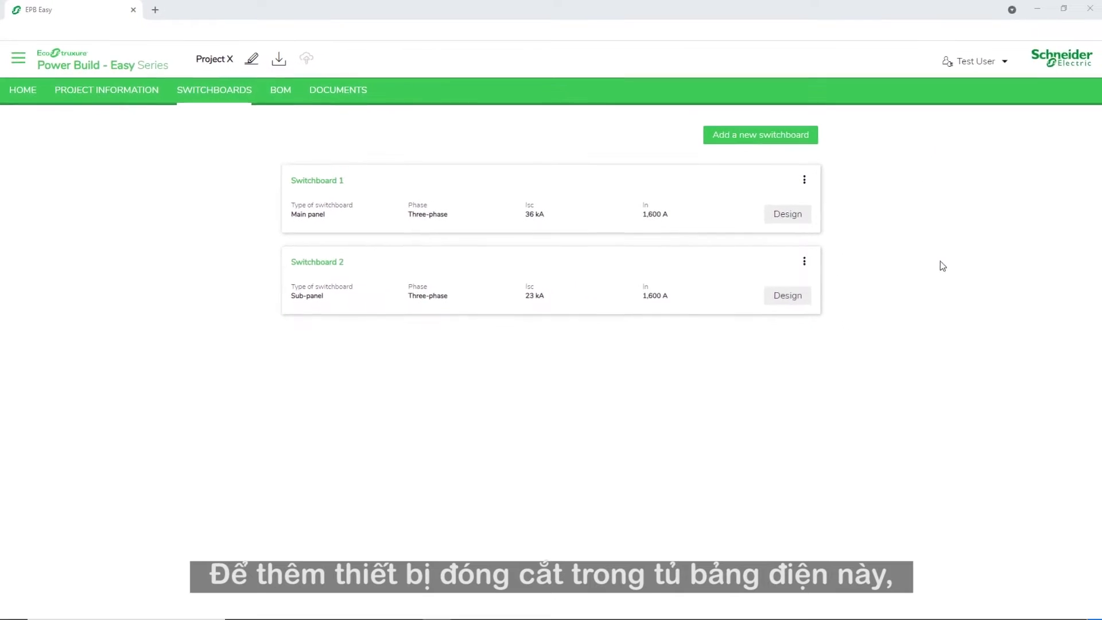
{"action": "left_click", "coordinate": [790, 220]}
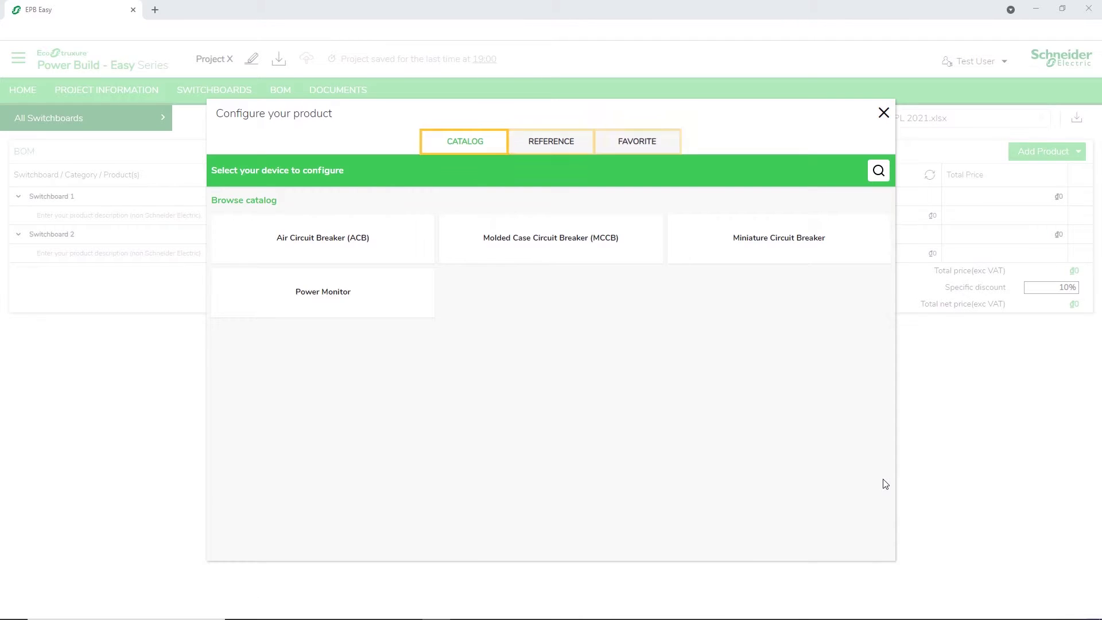
Step: Configure an EasyPact CVS MCCB (B, 100 A, 3P, TM-D 25 A, no earth-leakage) and validate it into Switchboard 1
{"action": "left_click", "coordinate": [556, 242]}
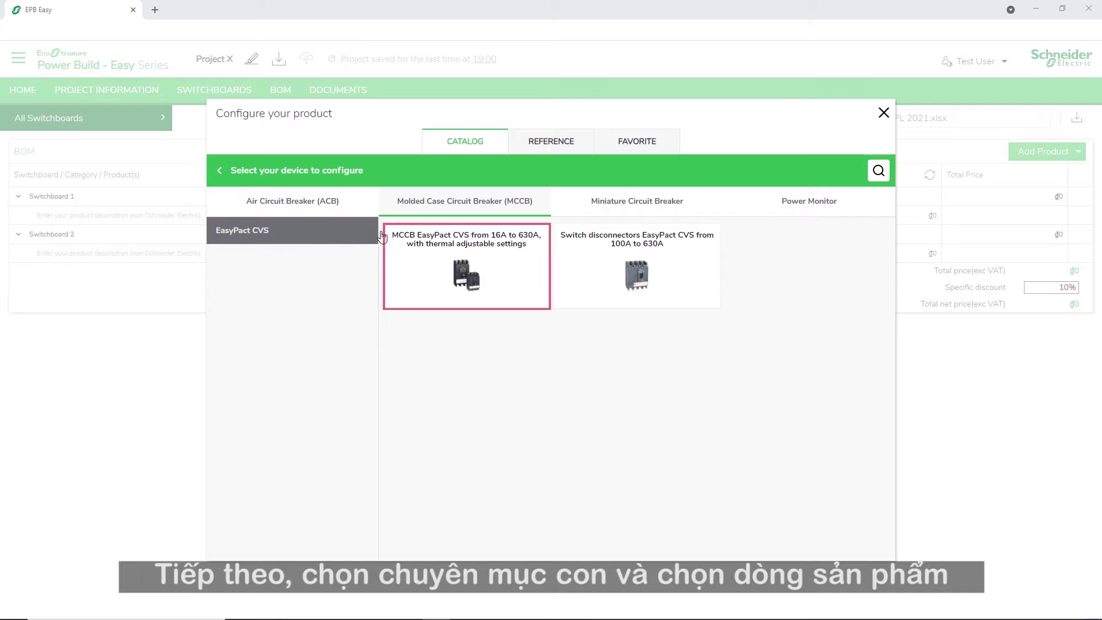
{"action": "left_click", "coordinate": [458, 271]}
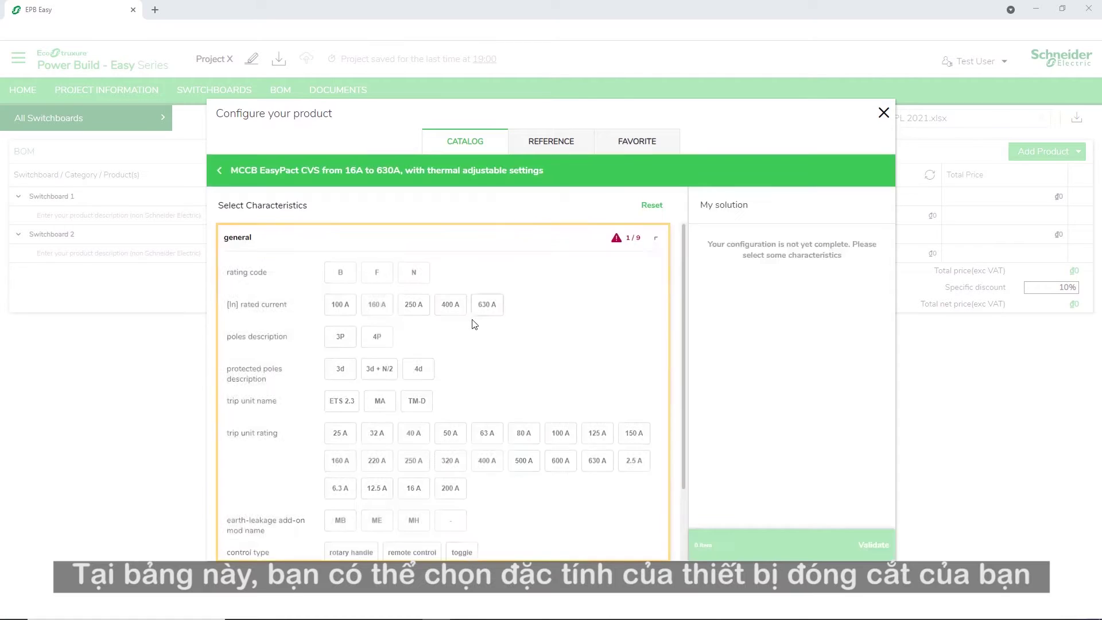
{"action": "left_click", "coordinate": [341, 268]}
{"action": "left_click", "coordinate": [342, 301]}
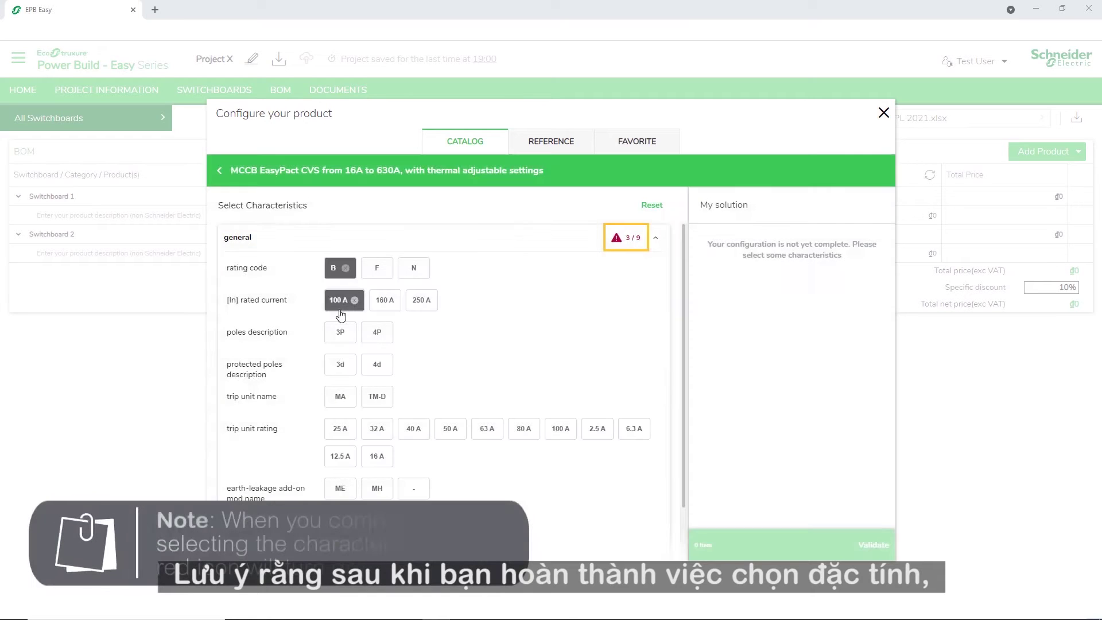
{"action": "left_click", "coordinate": [340, 332]}
{"action": "left_click", "coordinate": [378, 402]}
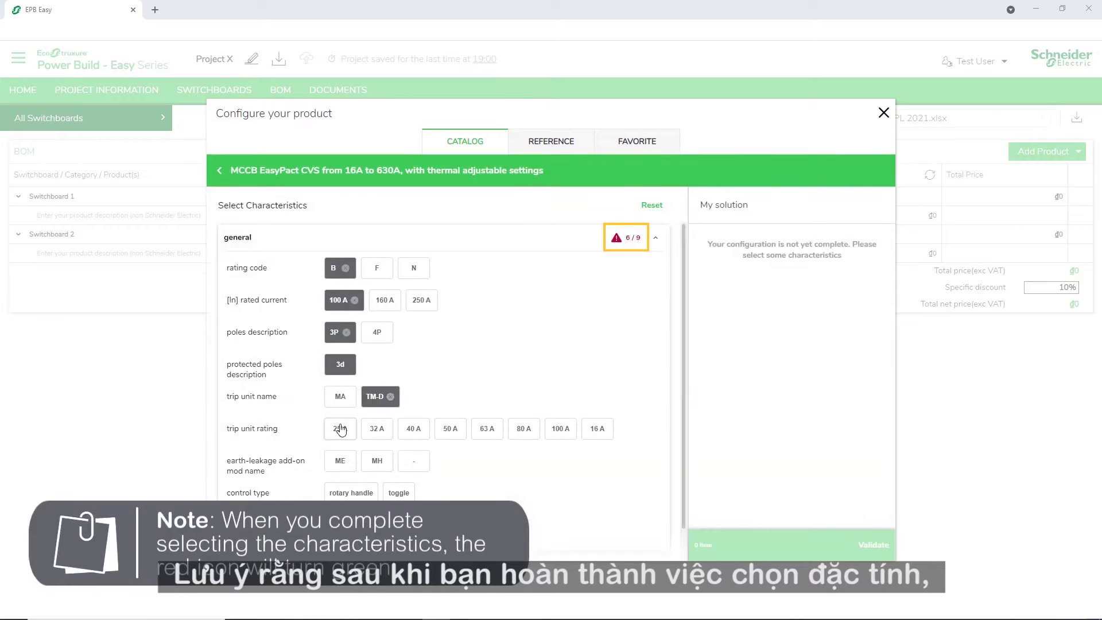
{"action": "left_click", "coordinate": [341, 431]}
{"action": "left_click", "coordinate": [343, 465]}
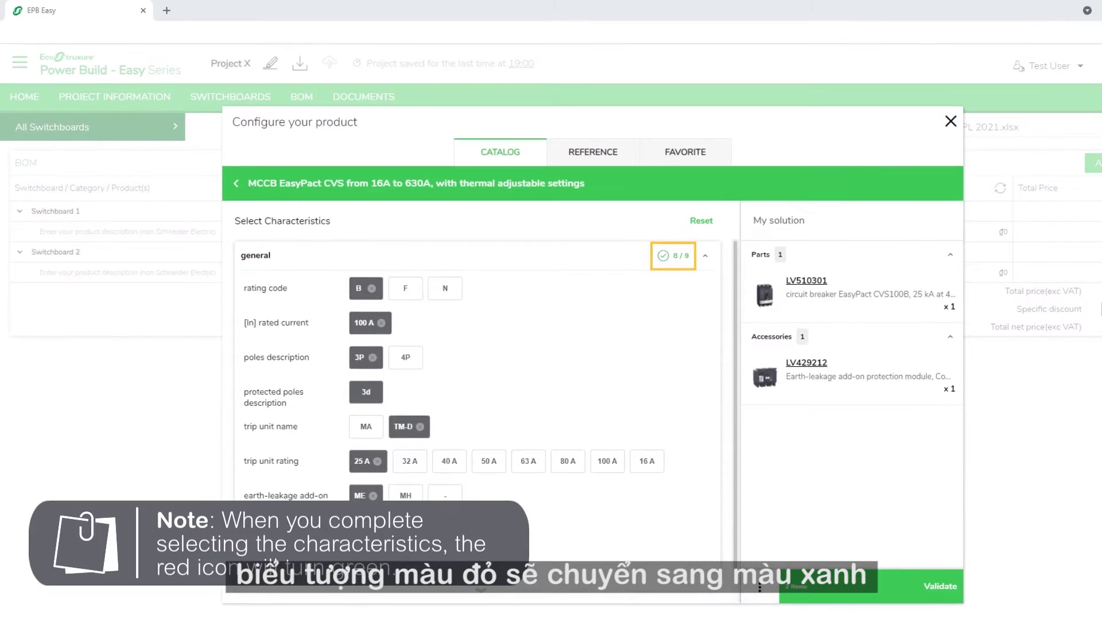
{"action": "scroll", "coordinate": [421, 436], "scroll_direction": "down", "scroll_amount": 1}
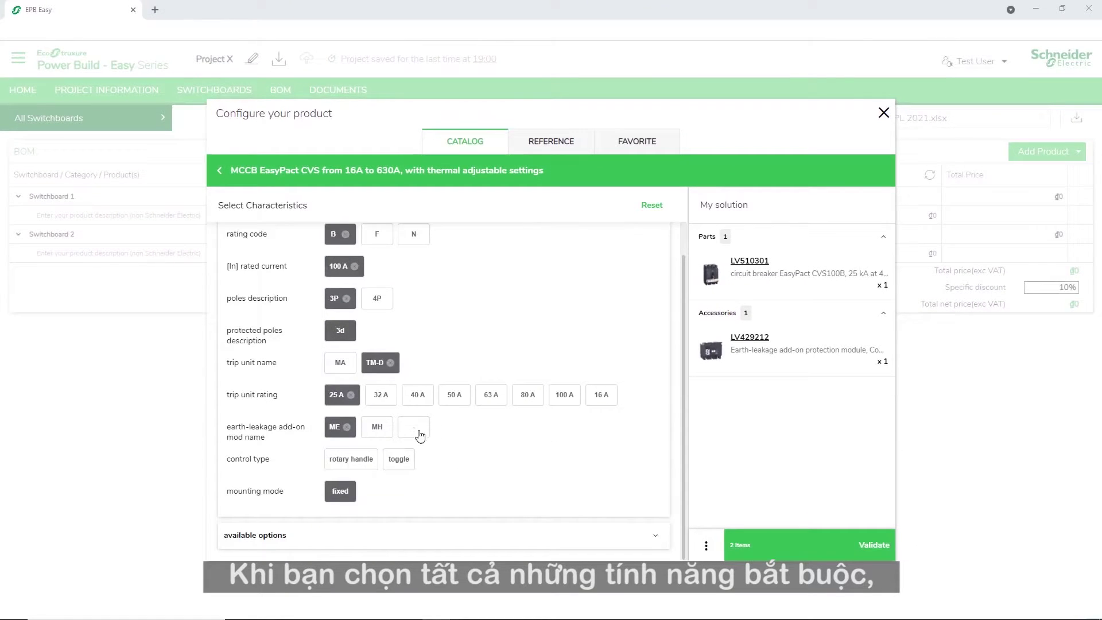
{"action": "left_click", "coordinate": [420, 435]}
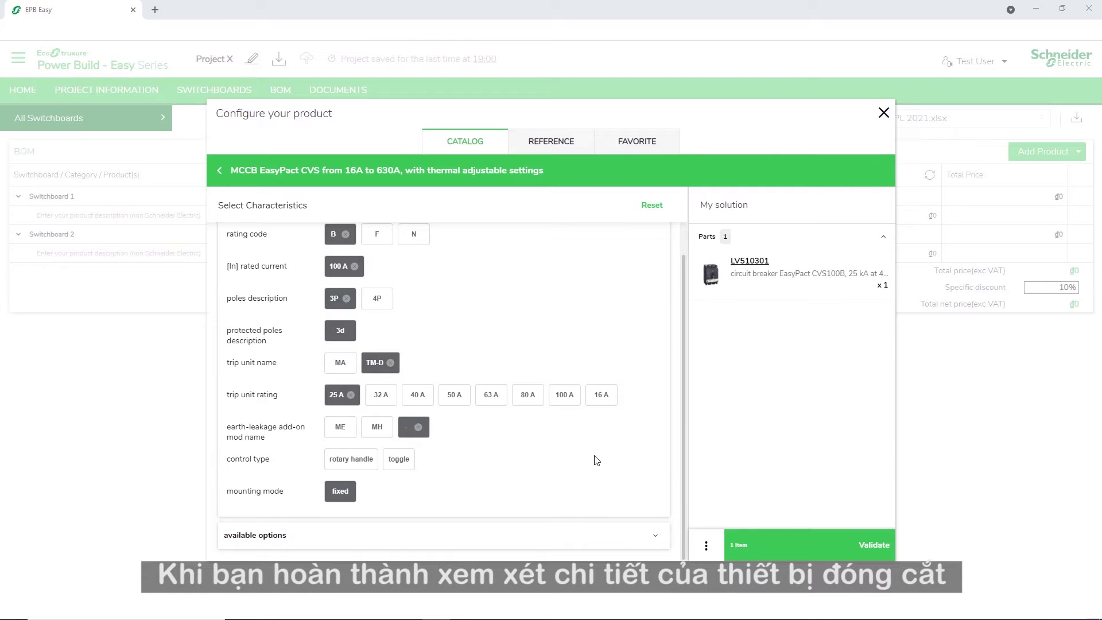
{"action": "left_click", "coordinate": [781, 554]}
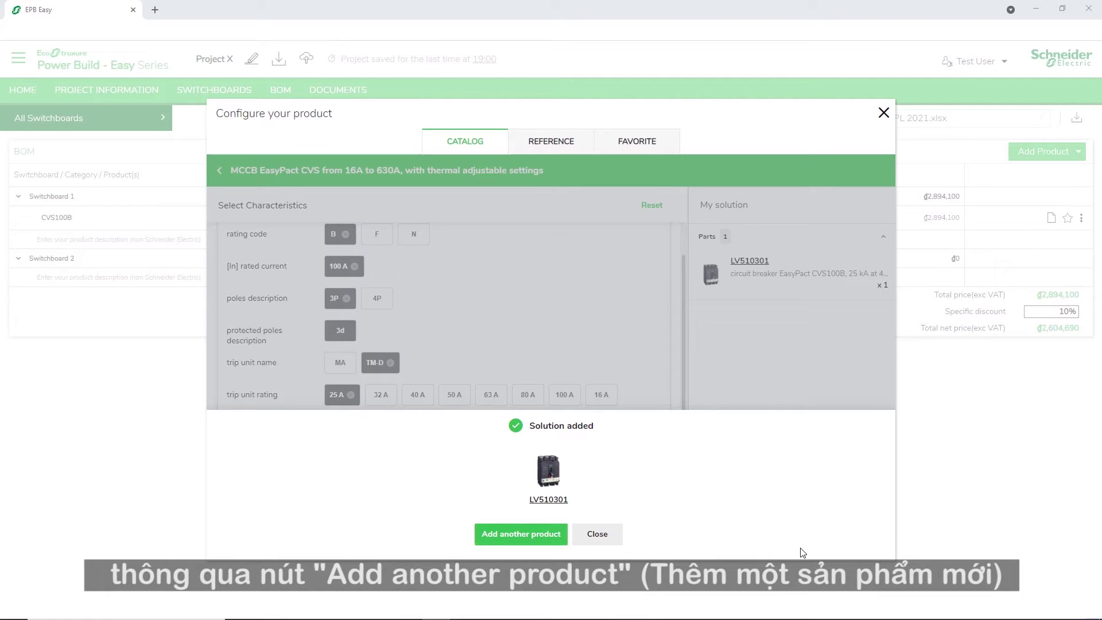
Step: Return to the BOM, add a product to Switchboard 2, and switch to search by reference
{"action": "left_click", "coordinate": [597, 534]}
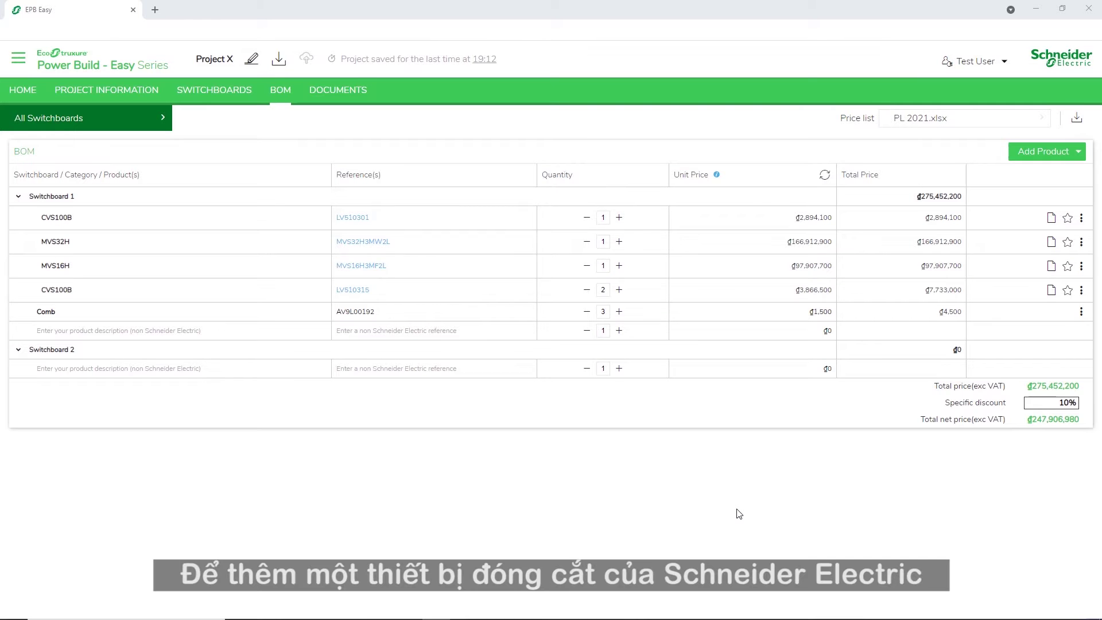
{"action": "left_click", "coordinate": [1080, 155]}
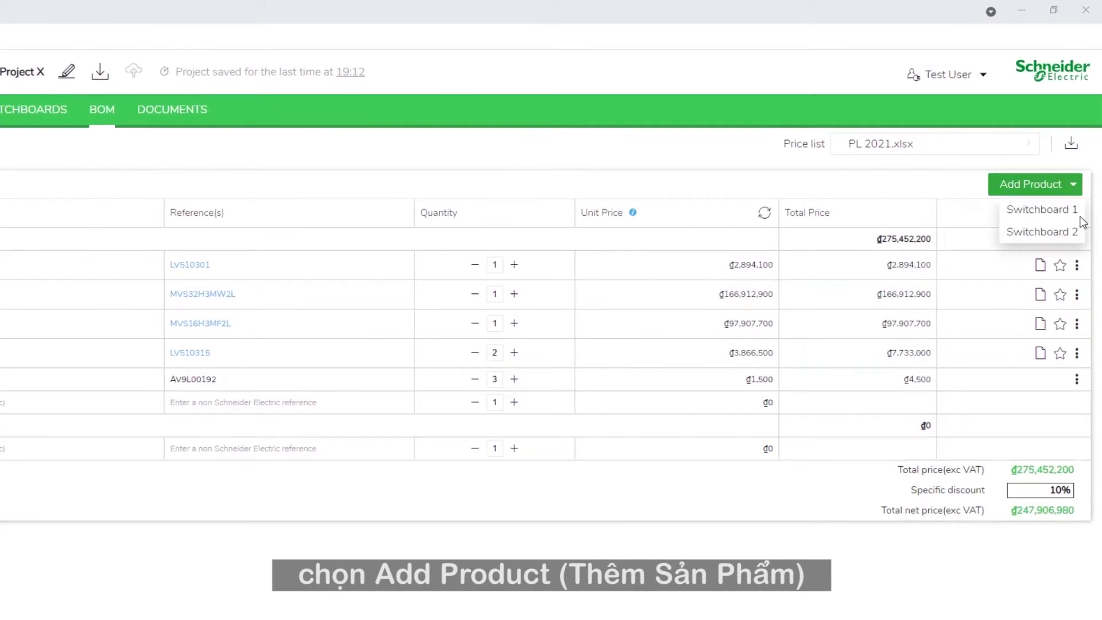
{"action": "left_click", "coordinate": [1055, 232]}
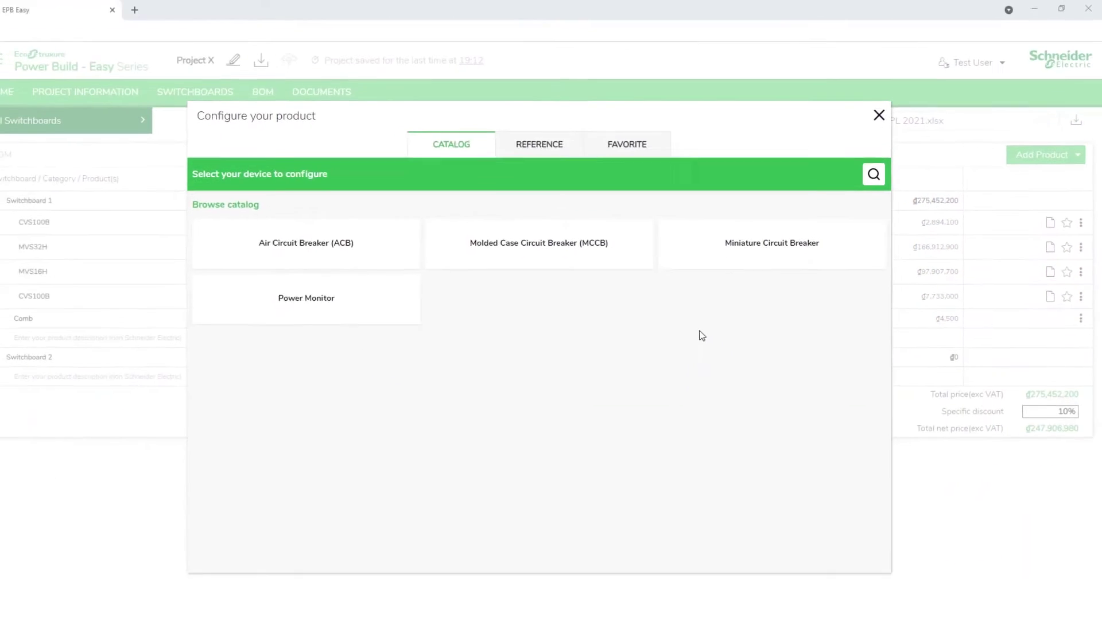
{"action": "left_click", "coordinate": [536, 151]}
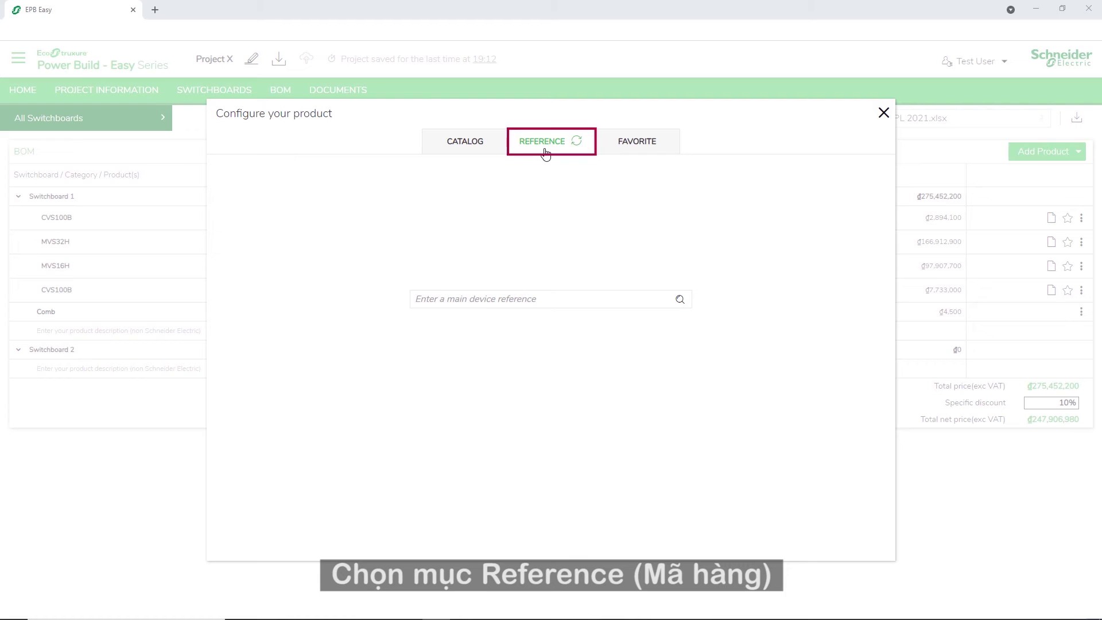
Step: Search references for 'MVS' and start a combined reference from MVS08H3MF2L
{"action": "left_click", "coordinate": [472, 293]}
{"action": "type", "text": "MVS"}
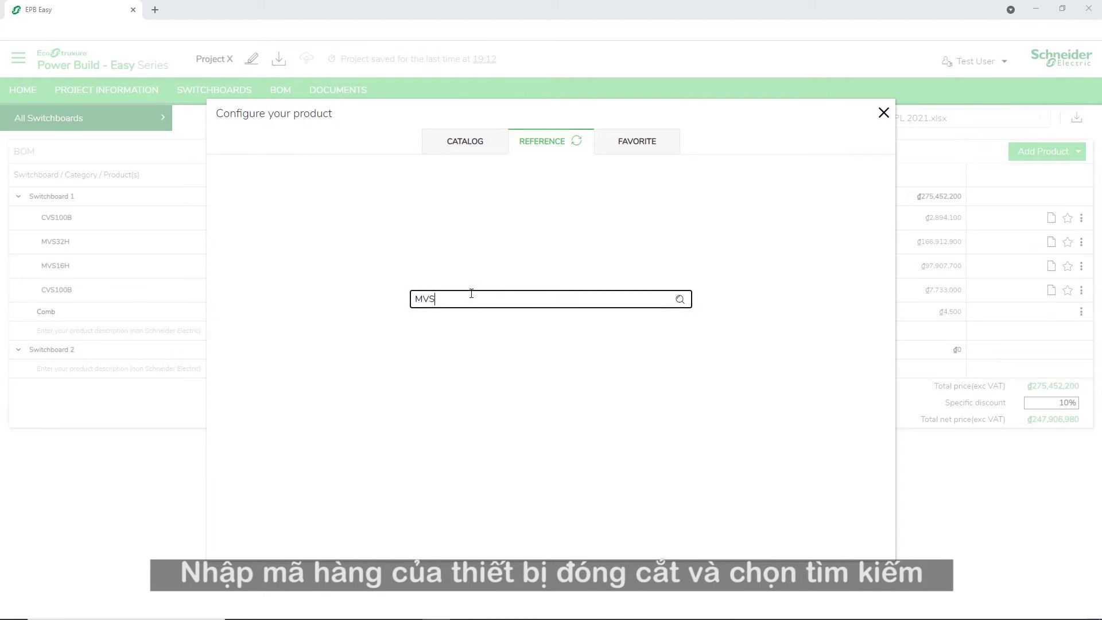
{"action": "key", "text": "Return"}
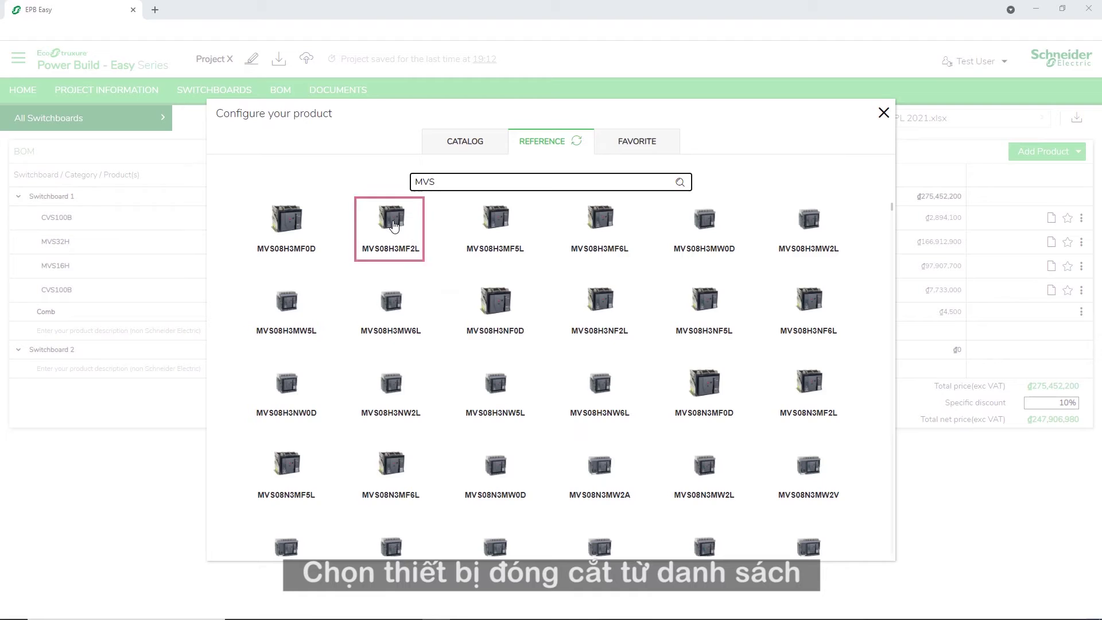
{"action": "left_click", "coordinate": [394, 226]}
{"action": "left_click", "coordinate": [381, 238]}
Step: Set the MVS breaker to 2000 A, H, 65 kA, manual, fixed, LI trip, no indication contacts
{"action": "left_click", "coordinate": [413, 267]}
{"action": "left_click", "coordinate": [340, 302]}
{"action": "left_click", "coordinate": [377, 333]}
{"action": "left_click", "coordinate": [360, 396]}
{"action": "left_click", "coordinate": [340, 429]}
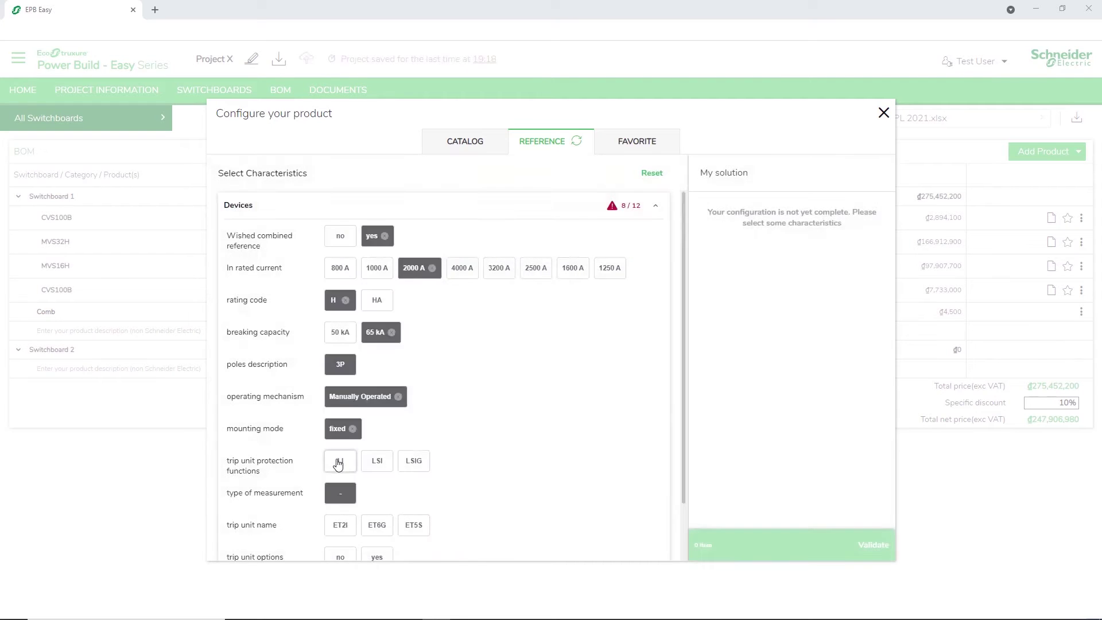
{"action": "left_click", "coordinate": [339, 463]}
{"action": "scroll", "coordinate": [339, 462], "scroll_direction": "down", "scroll_amount": 4}
{"action": "left_click", "coordinate": [337, 490]}
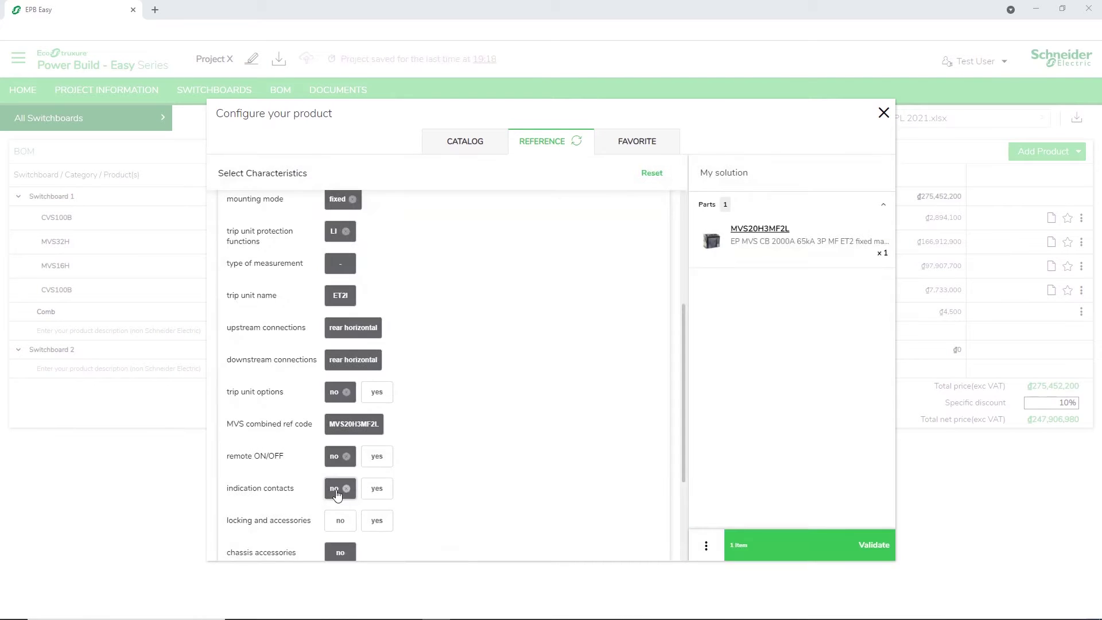
Step: Add the MVS20H3MF2L breaker to Switchboard 2, then star MVS32H as a favourite
{"action": "left_click", "coordinate": [808, 556]}
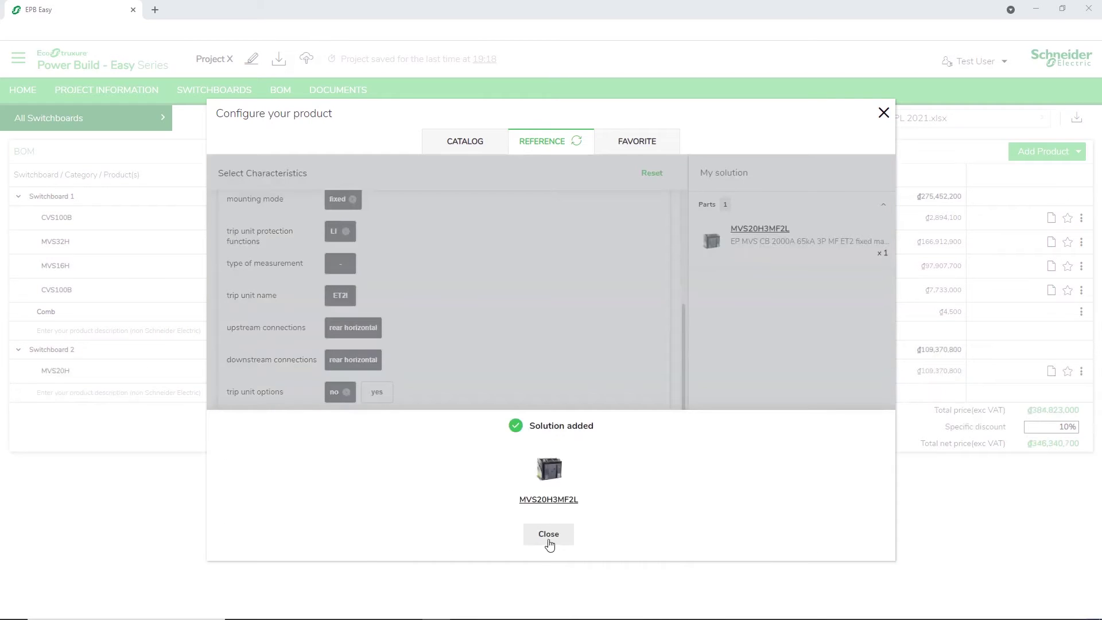
{"action": "left_click", "coordinate": [549, 540]}
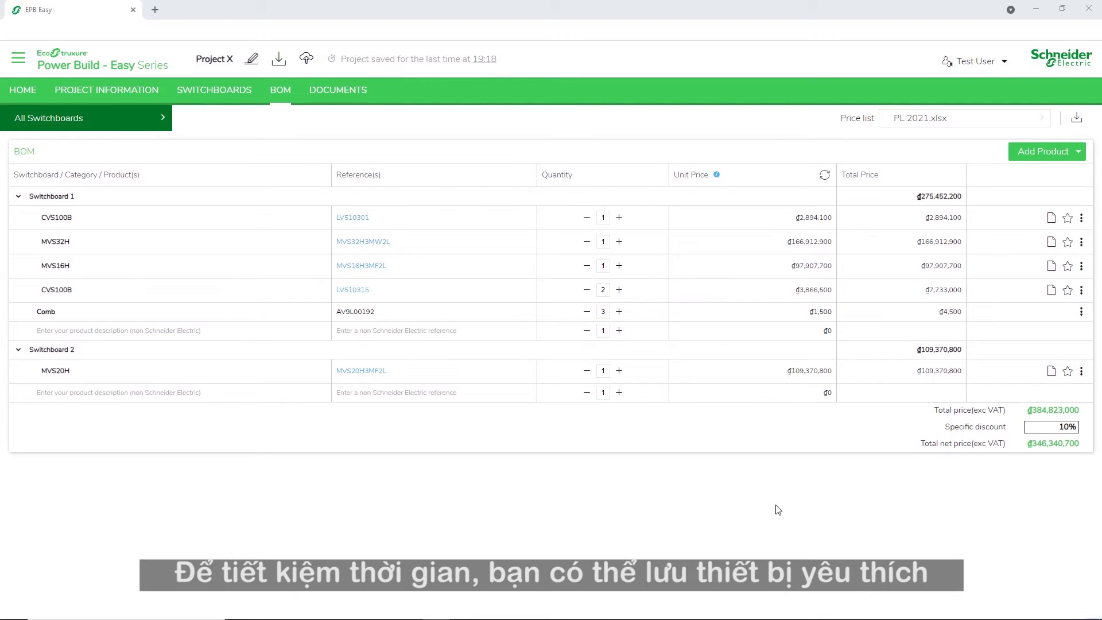
{"action": "left_click", "coordinate": [1068, 242]}
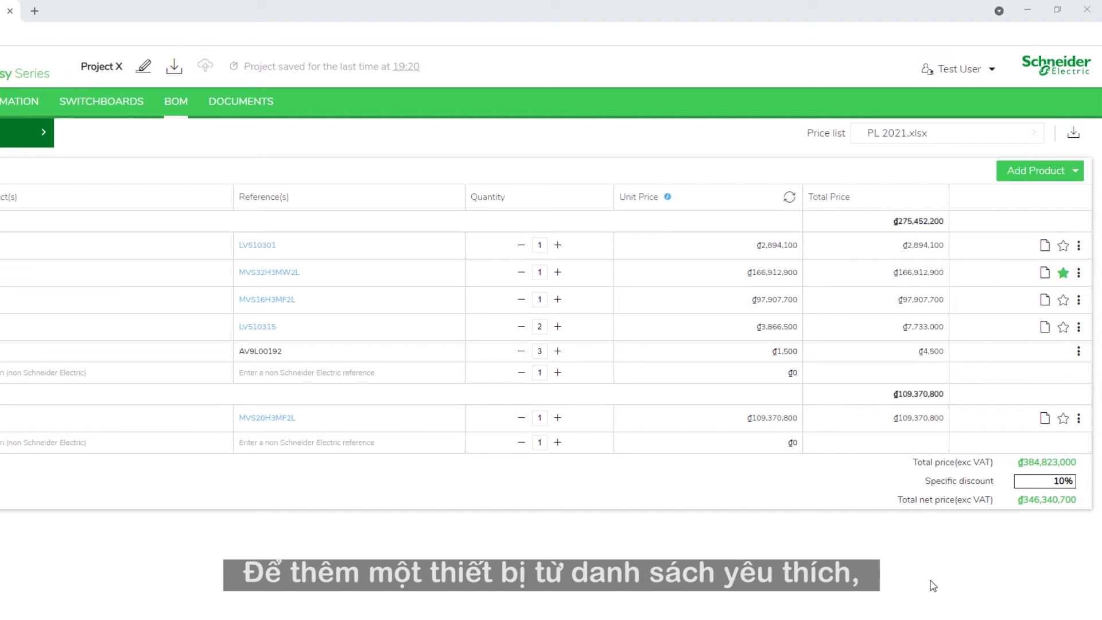
Step: From the Favorite list, add the MVS10H3MF0D switch disconnector to Switchboard 2
{"action": "left_click", "coordinate": [1075, 171]}
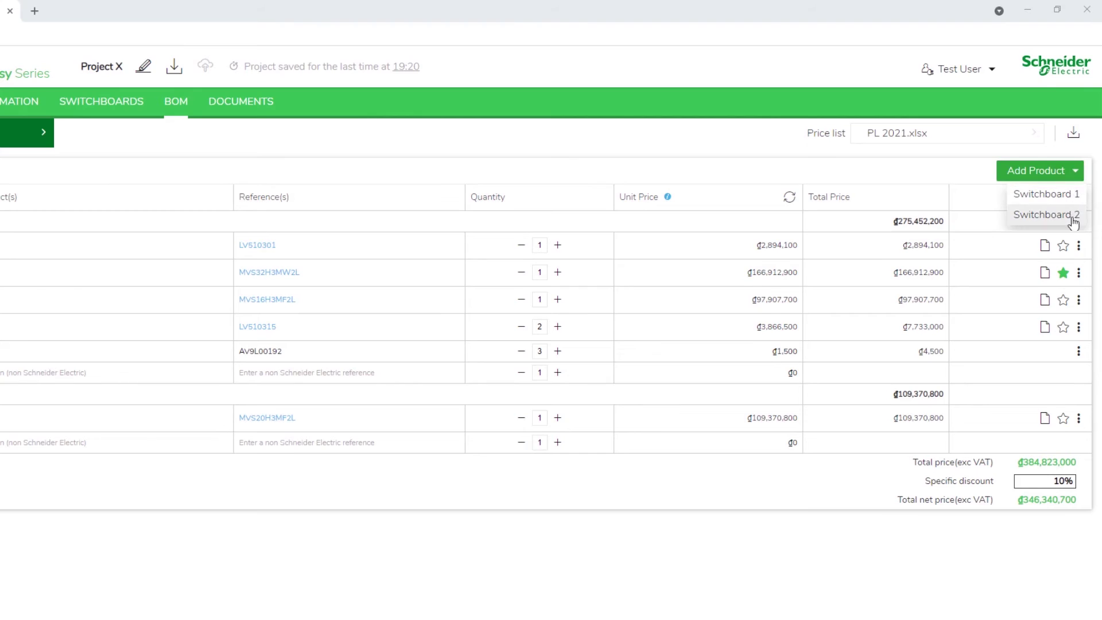
{"action": "left_click", "coordinate": [1072, 218]}
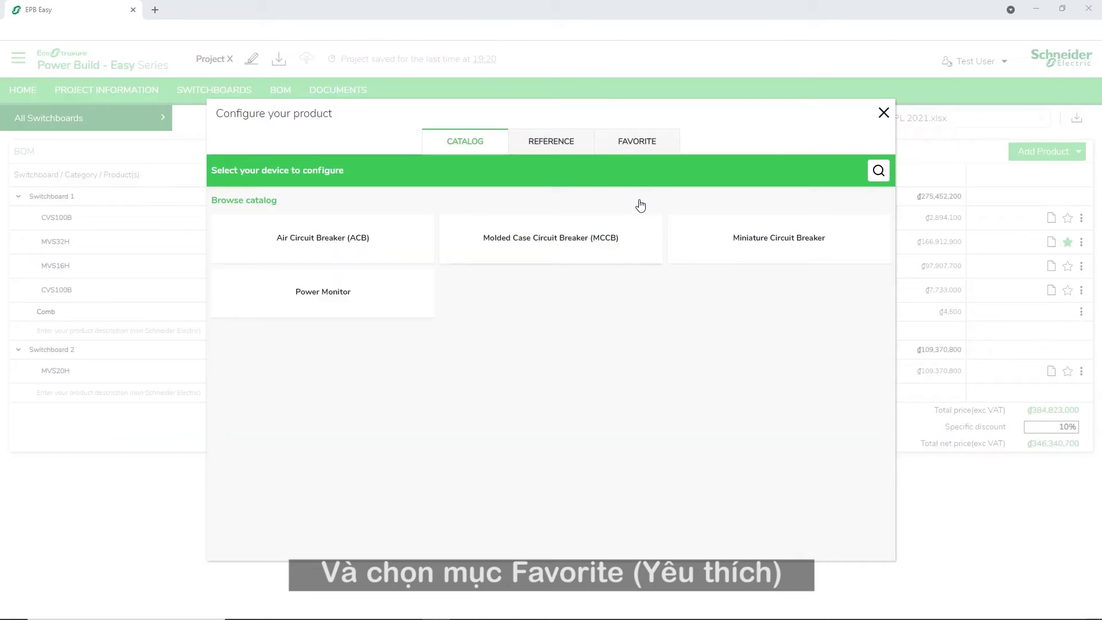
{"action": "left_click", "coordinate": [638, 147]}
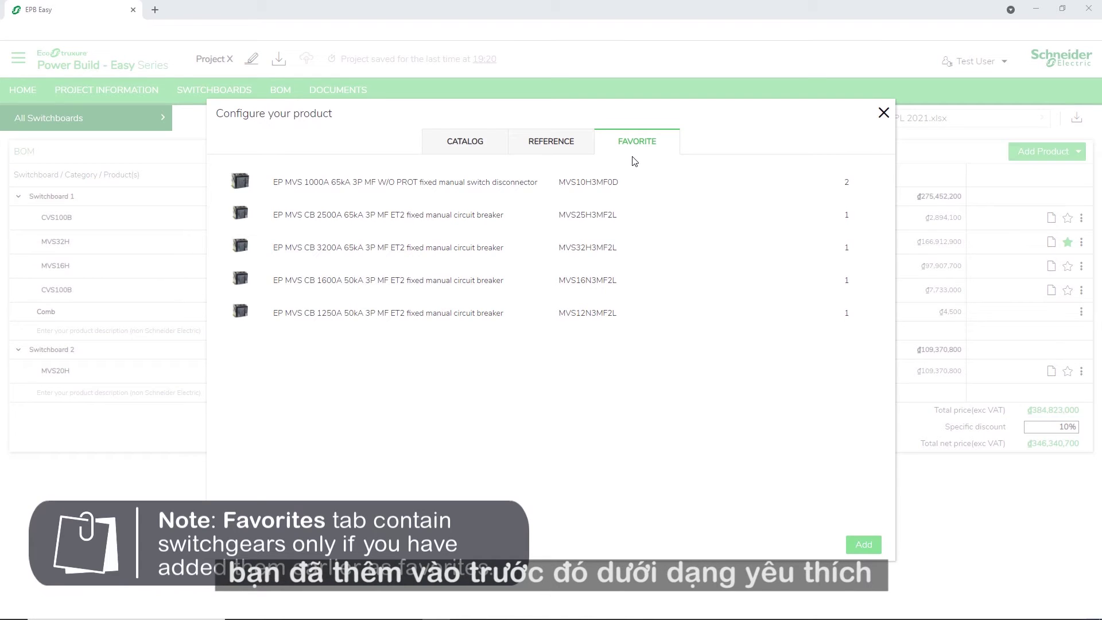
{"action": "left_click", "coordinate": [595, 187]}
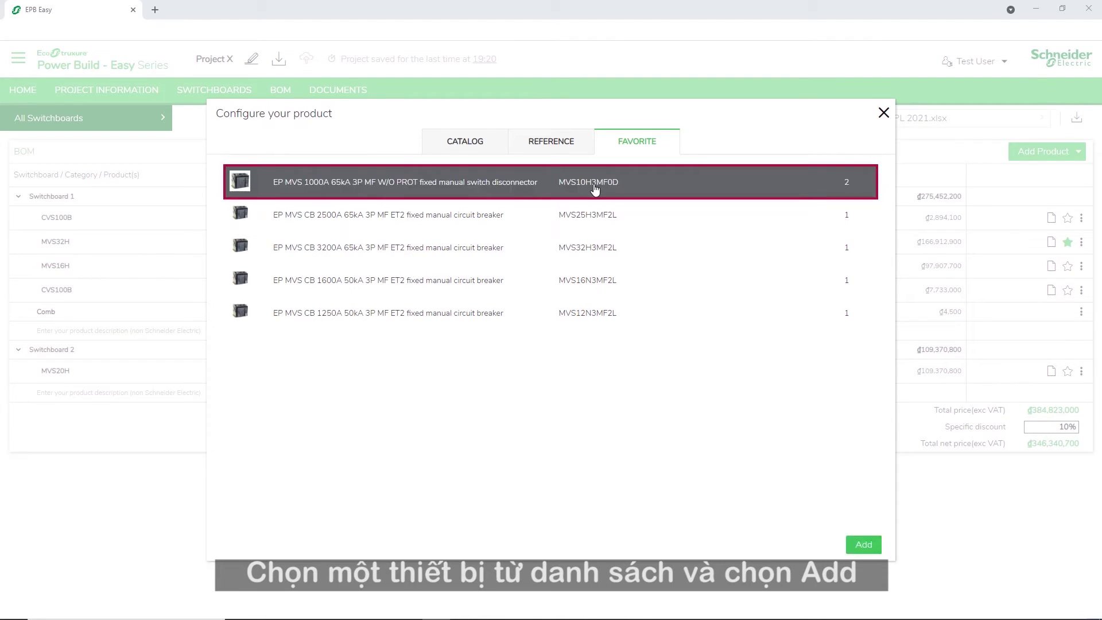
{"action": "left_click", "coordinate": [859, 548]}
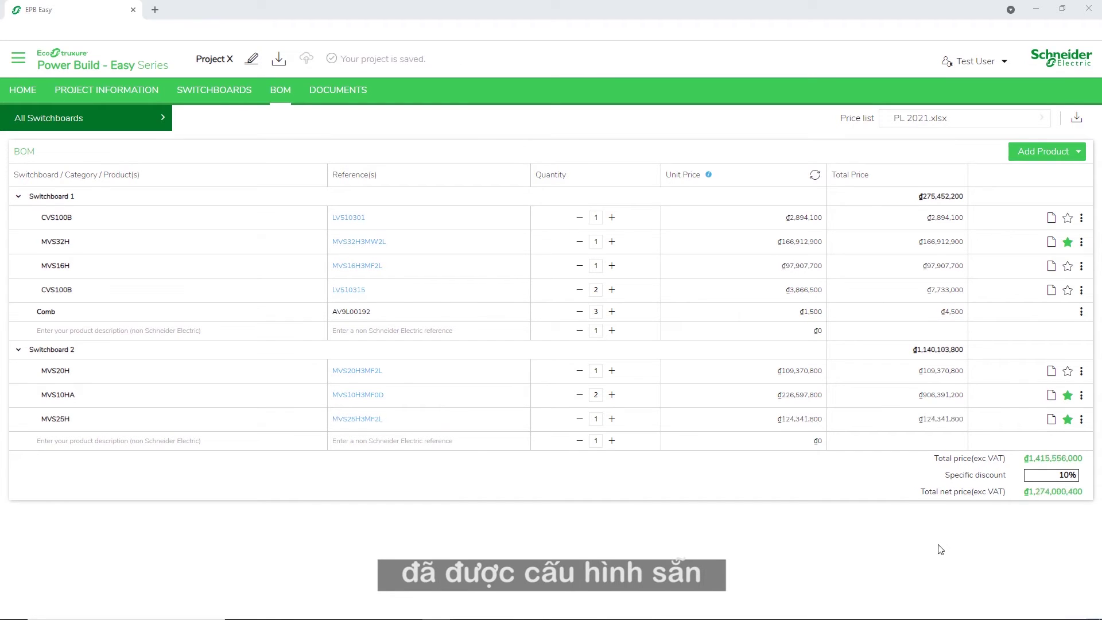
Step: Reconfigure Switchboard 1's MVS16H breaker to 2500 A, making it MVS25H3MF2L
{"action": "left_click", "coordinate": [1081, 266]}
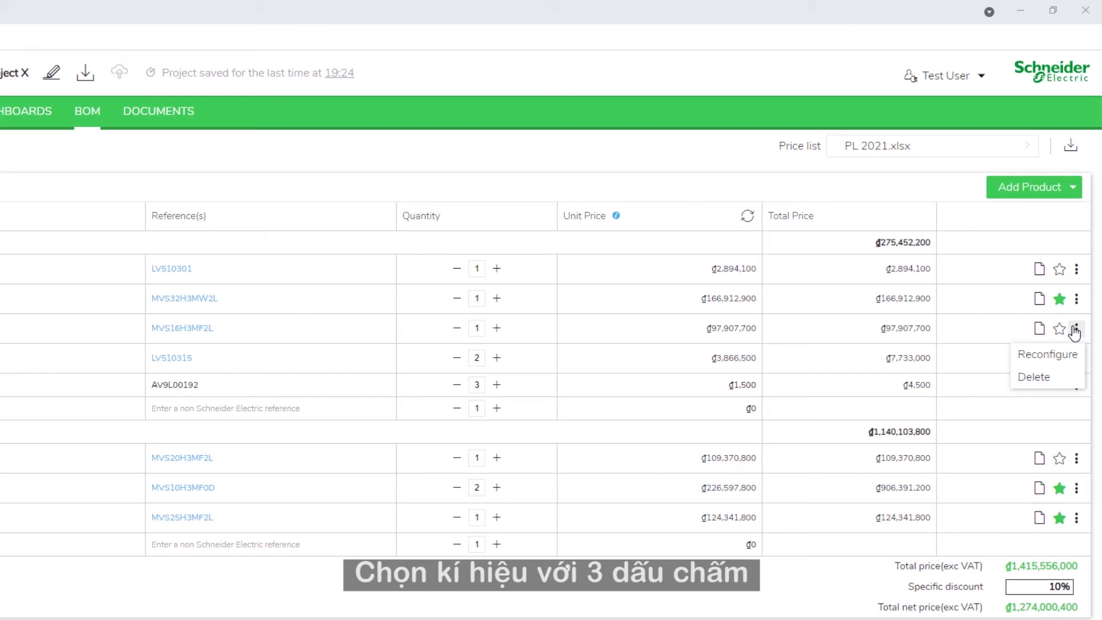
{"action": "left_click", "coordinate": [1071, 356]}
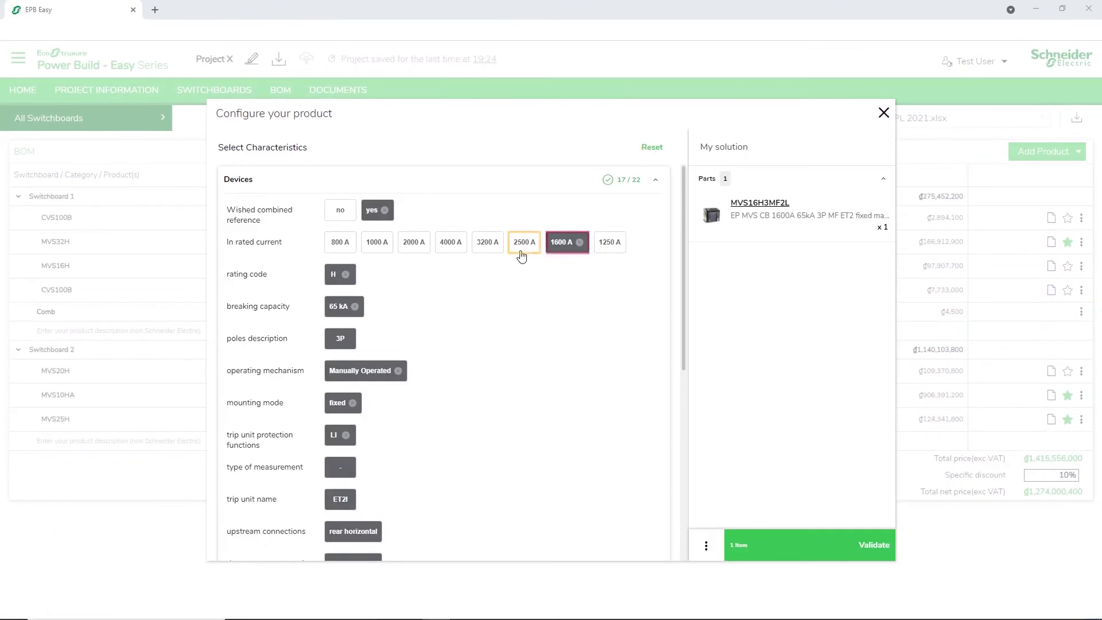
{"action": "left_click", "coordinate": [517, 243]}
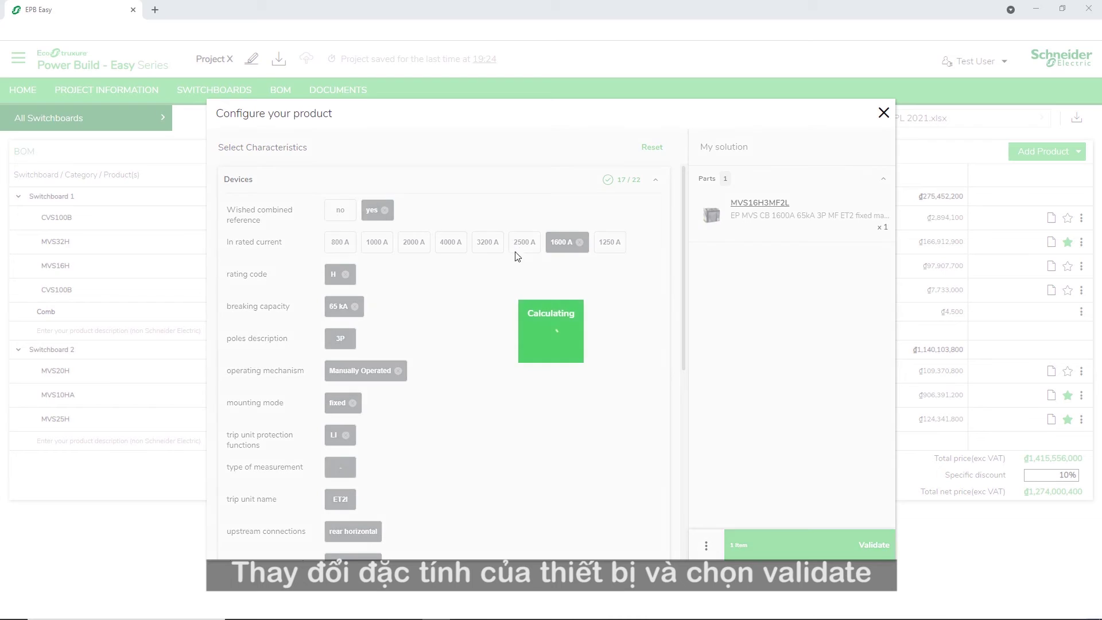
{"action": "left_click", "coordinate": [812, 556]}
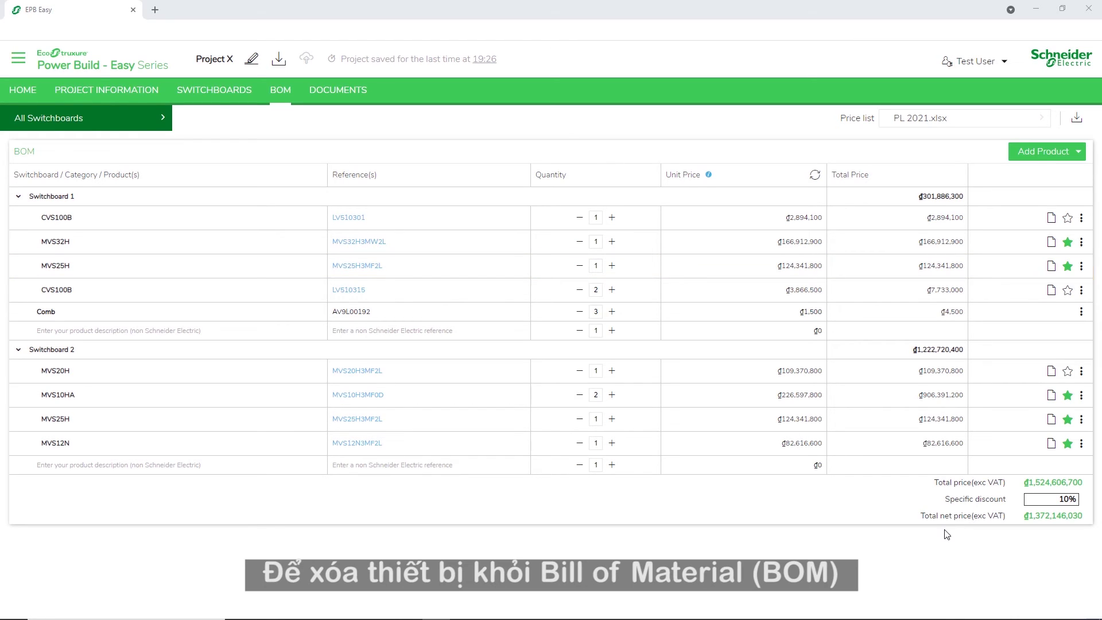
Step: Delete the MVS12N3MF2L breaker from Switchboard 2 and confirm the removal
{"action": "left_click", "coordinate": [1081, 443]}
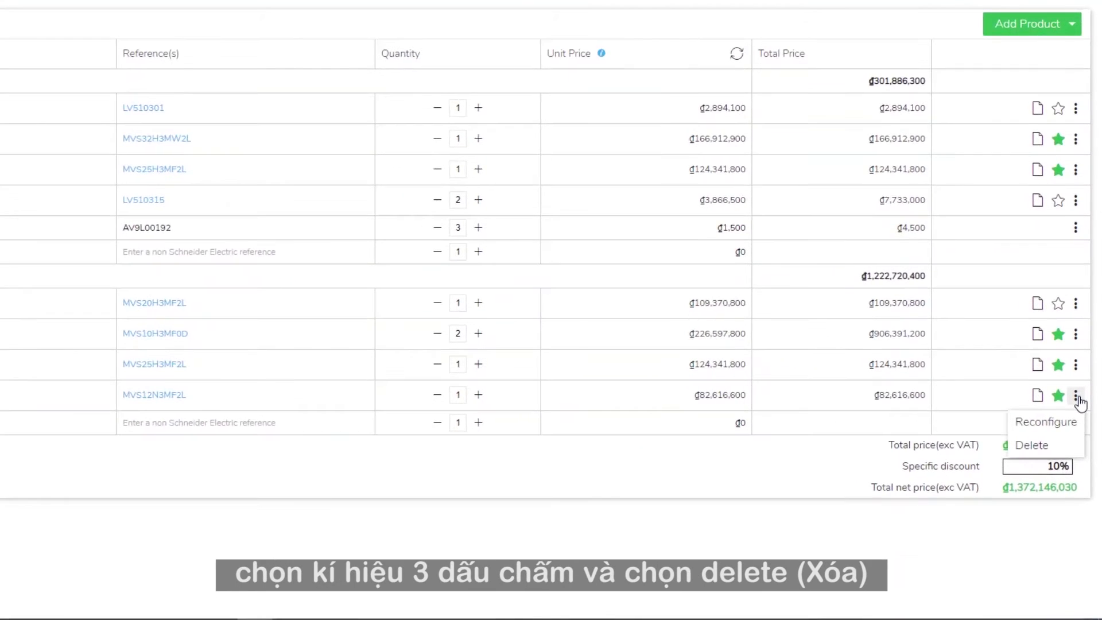
{"action": "left_click", "coordinate": [1073, 447]}
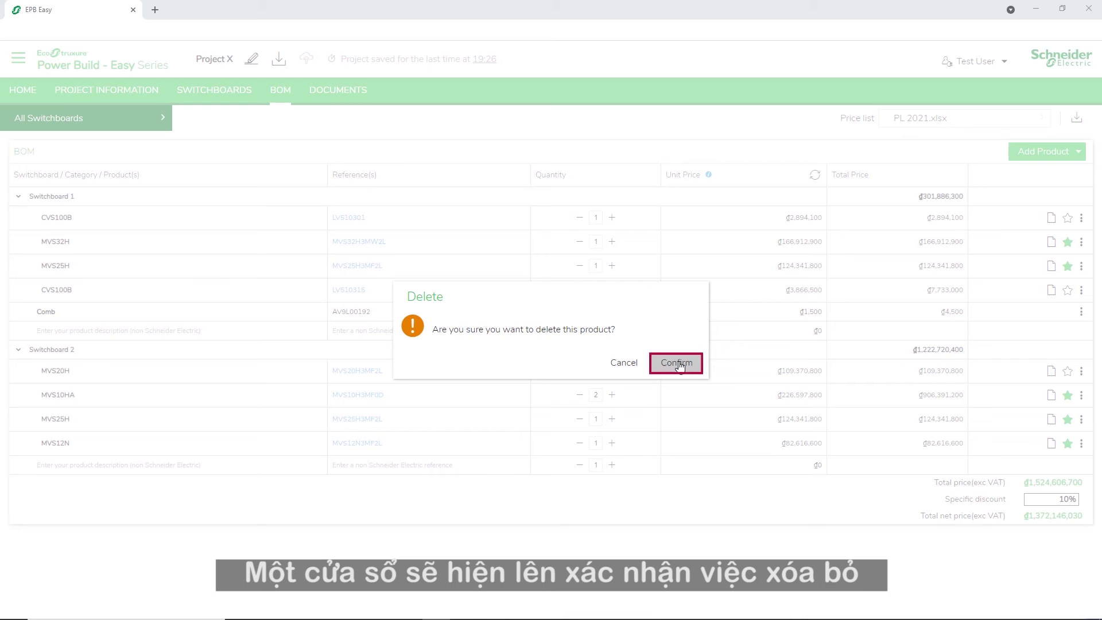
{"action": "left_click", "coordinate": [679, 364]}
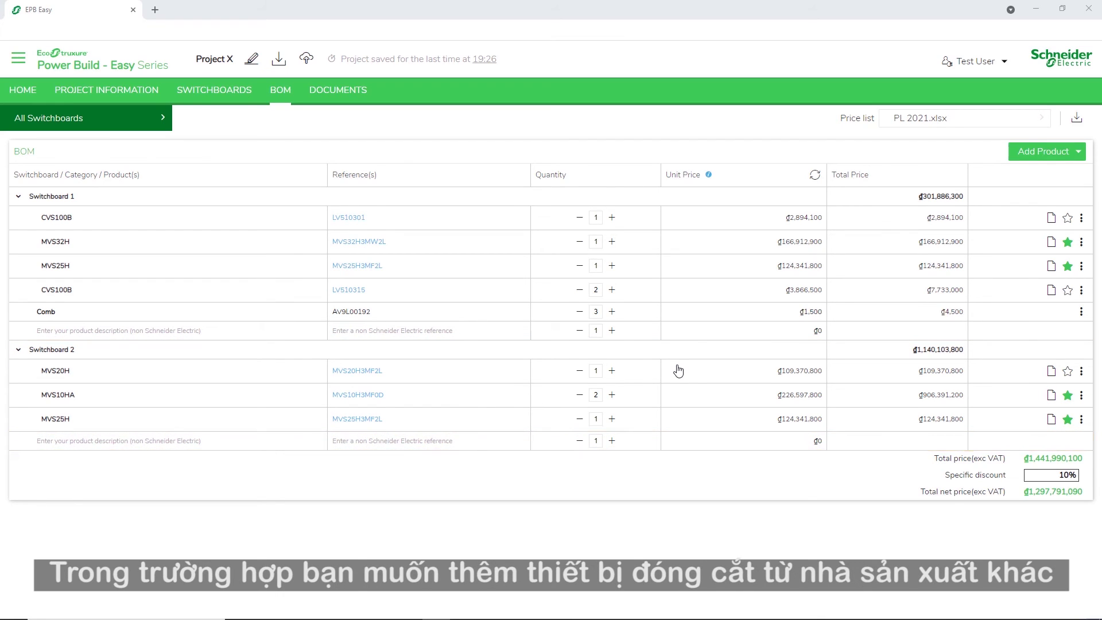
Step: Add a 'Busbar' AV95949800, quantity 2 at 1,200, to Switchboard 2 and download the BOM
{"action": "left_click", "coordinate": [51, 445]}
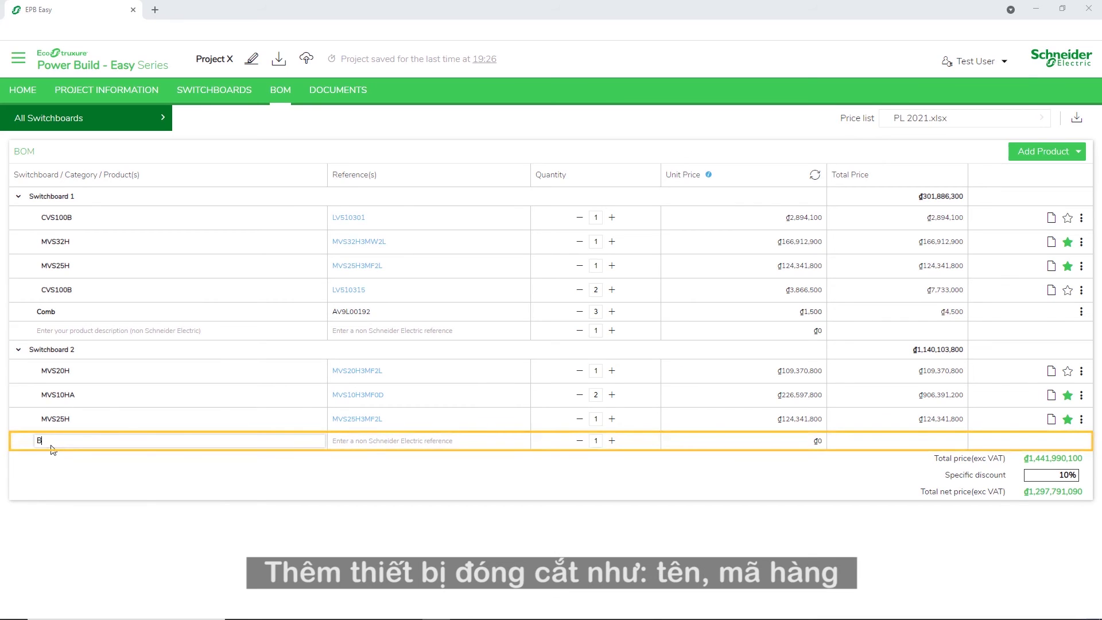
{"action": "type", "text": "Busbar"}
{"action": "left_click", "coordinate": [356, 442]}
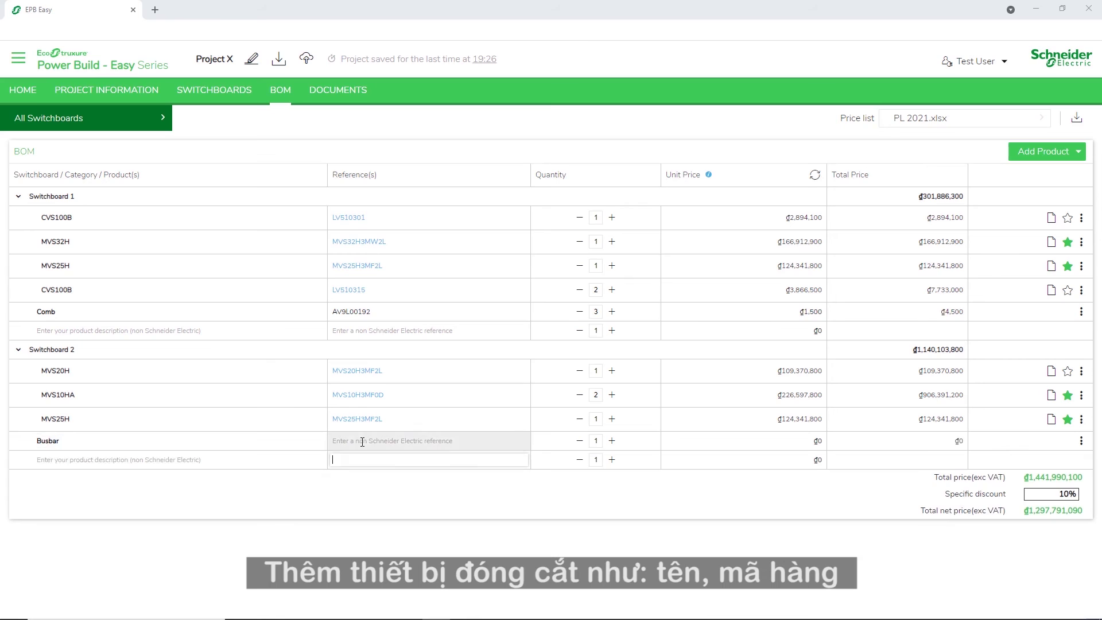
{"action": "type", "text": "AV95949800"}
{"action": "left_click", "coordinate": [612, 441]}
{"action": "left_click", "coordinate": [819, 441]}
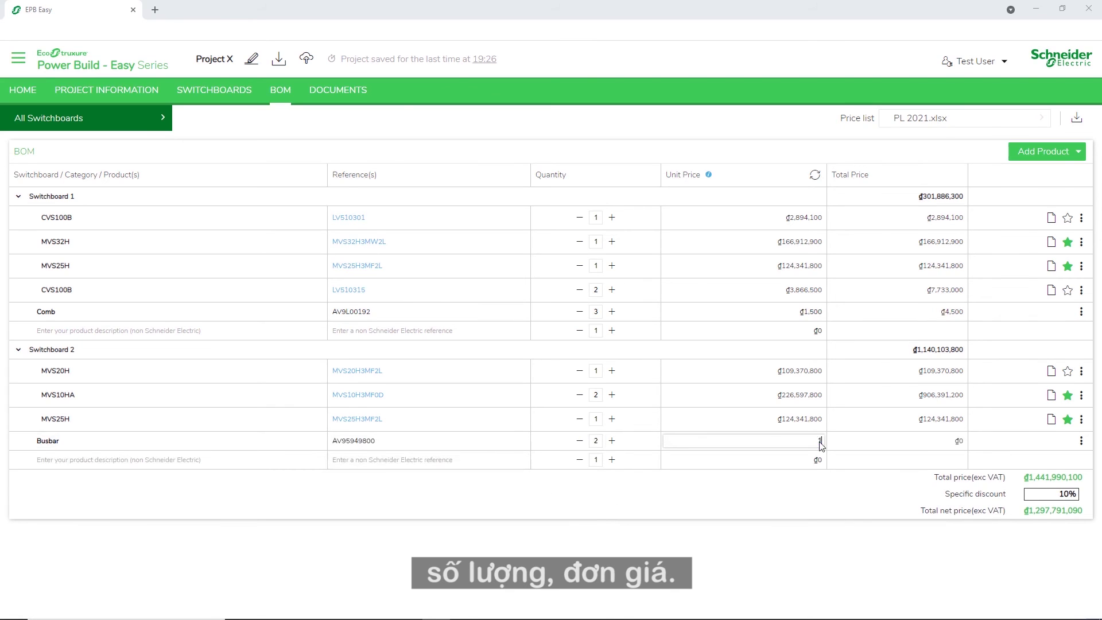
{"action": "key", "text": "Return"}
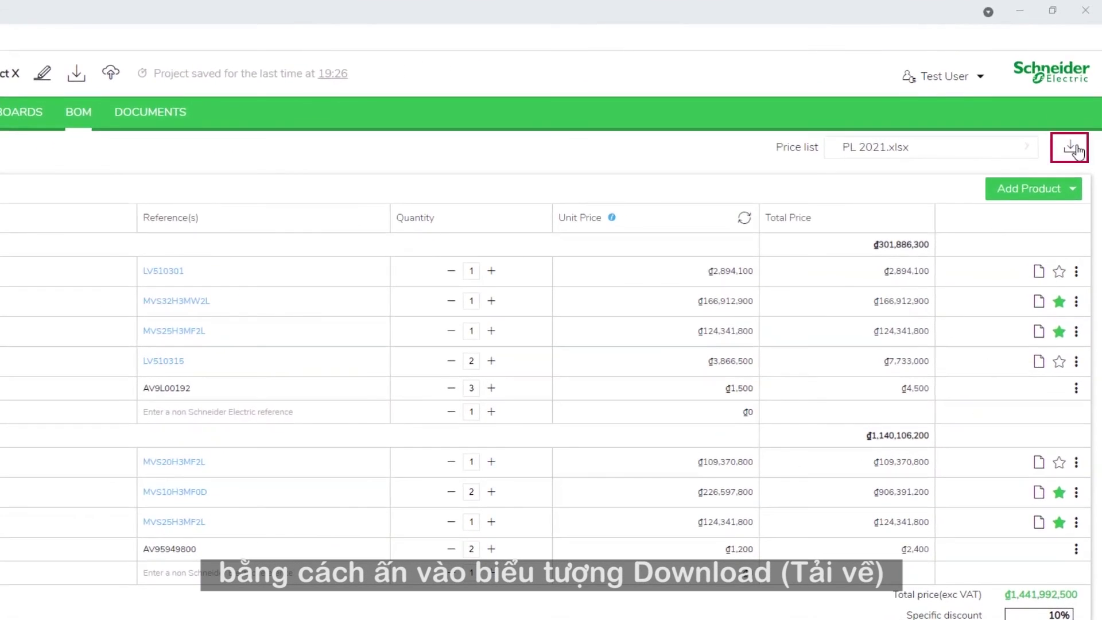
{"action": "left_click", "coordinate": [1071, 152]}
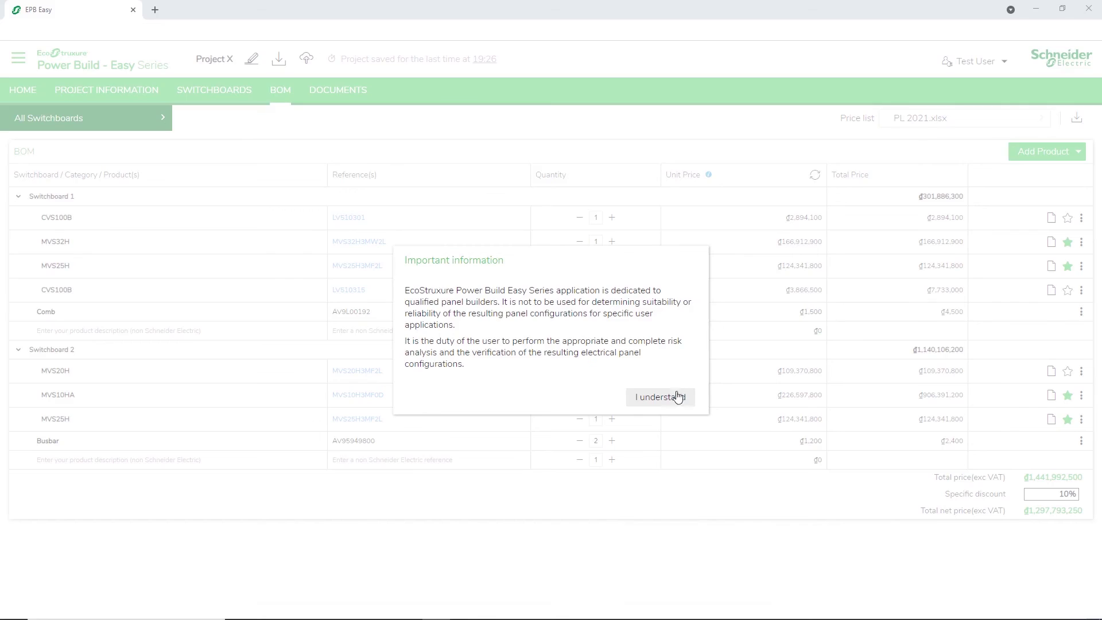